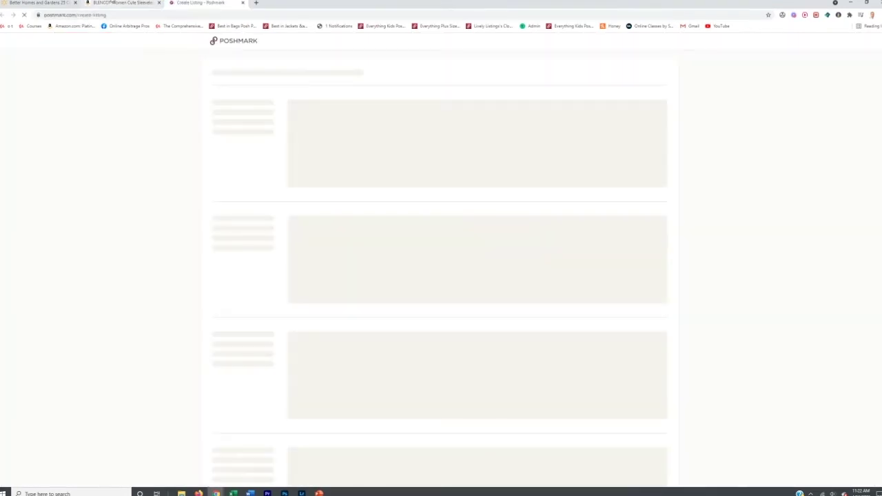
Apply the imported product photos to the Poshmark listing and place the model's front-view photo first as the cover.
left_click(115, 3)
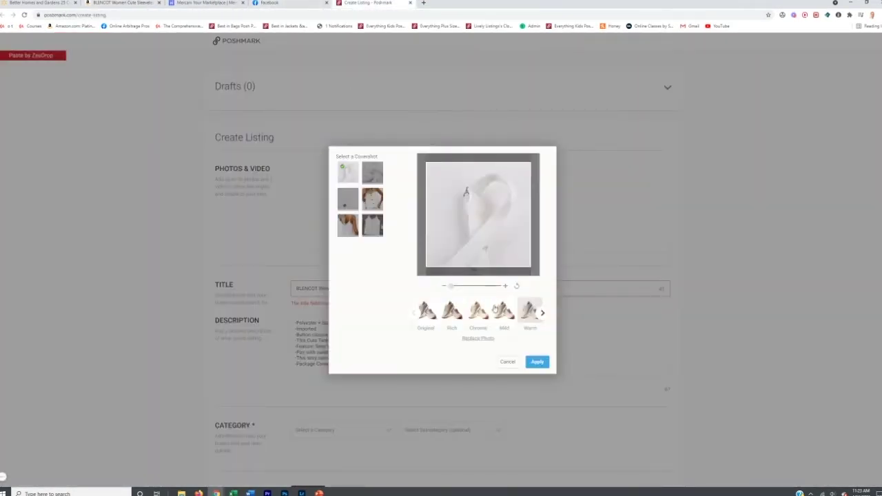
left_click(536, 362)
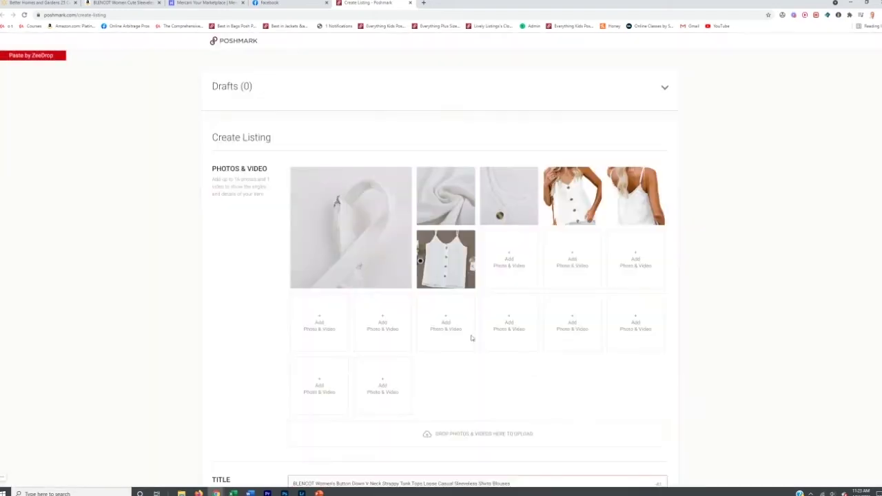
scroll(553, 356, "down", 6)
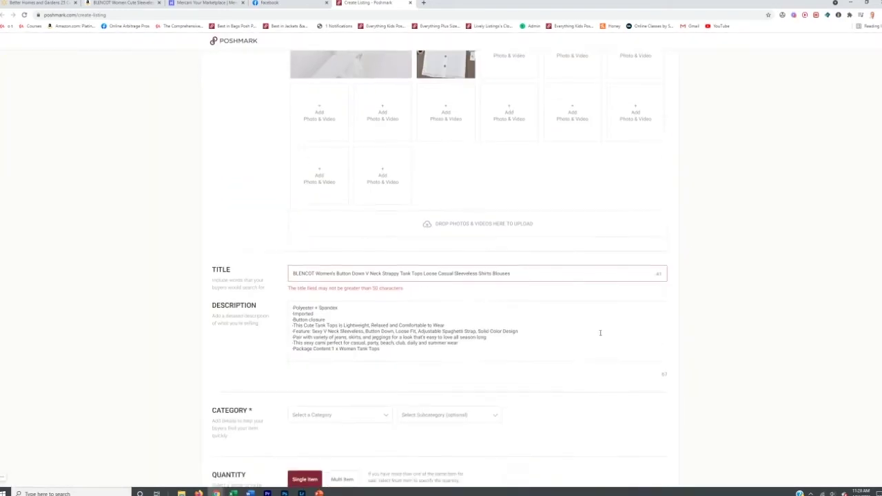
scroll(580, 110, "up", 4)
scroll(581, 110, "up", 2)
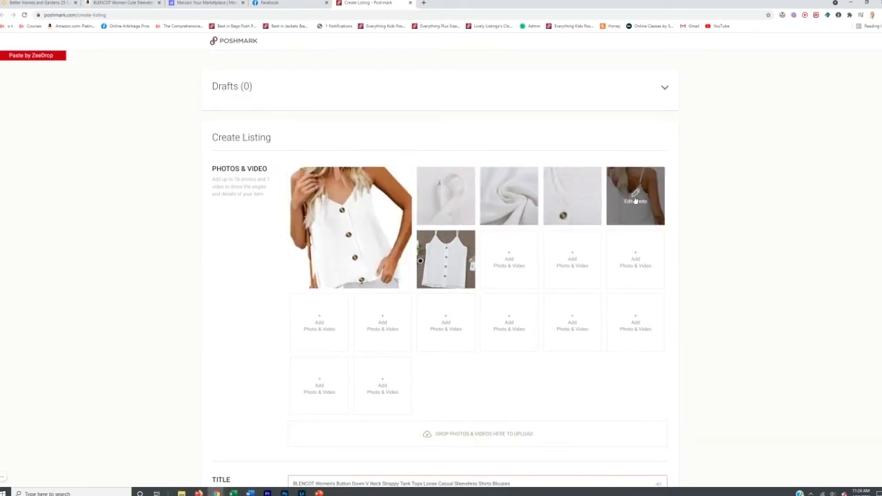
Remove the brand name BLENCOT from the start of the listing title.
scroll(316, 237, "down", 4)
left_click_drag(315, 237, 286, 238)
key("BackSpace")
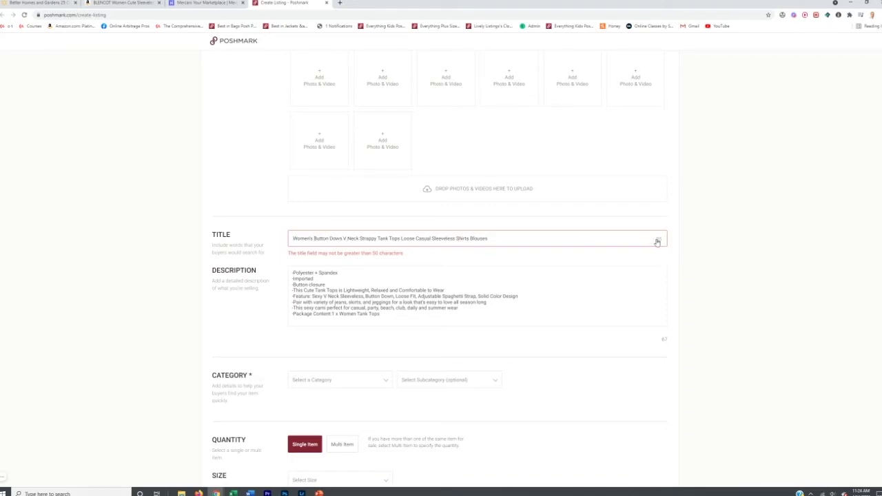
Check the title character limit on the Mercari listing form, and return to the Poshmark listing.
key("ctrl+shift+Tab")
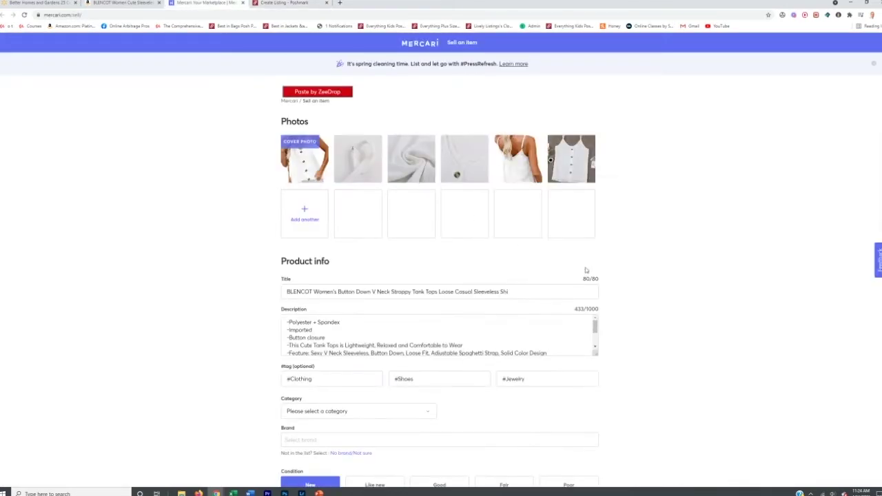
left_click_drag(585, 284, 600, 280)
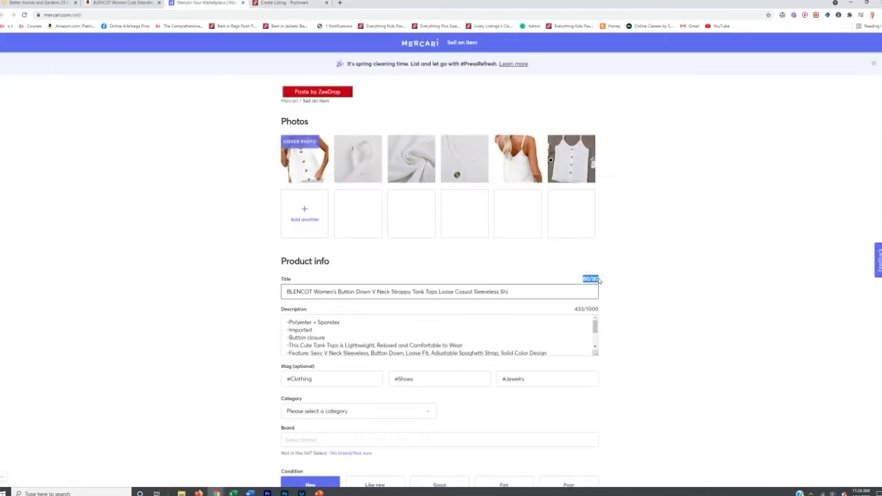
left_click(593, 280)
key("ctrl+Tab")
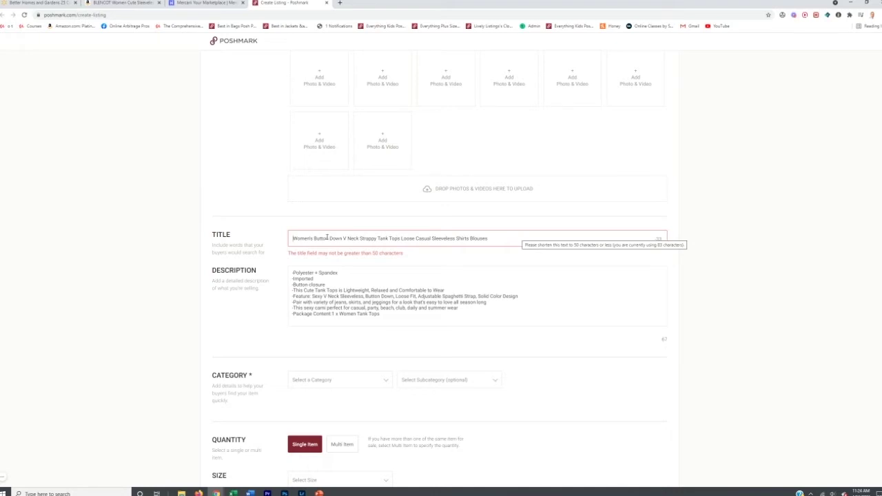
Shorten the listing title to "Women's Button Down V Neck Tank Tops Casual Shirt" to fit the 50-character limit.
left_click_drag(360, 237, 416, 237)
key("BackSpace")
key("BackSpace")
key("BackSpace")
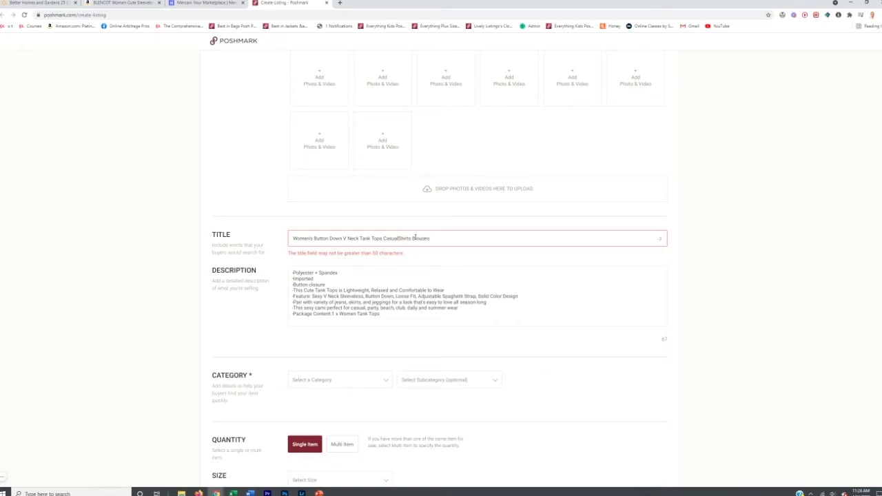
left_click(428, 238)
key("BackSpace")
key("BackSpace")
key("BackSpace")
key("BackSpace")
key("BackSpace")
key("BackSpace")
key("BackSpace")
key("BackSpace")
key("BackSpace")
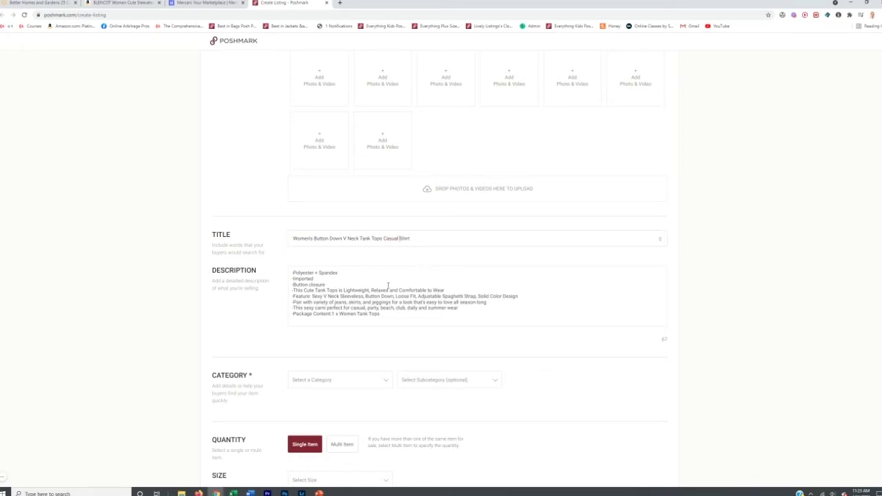
Set the category to Women Tops with subcategory Blouses, and set the quantity type to Multi Item.
scroll(390, 309, "down", 3)
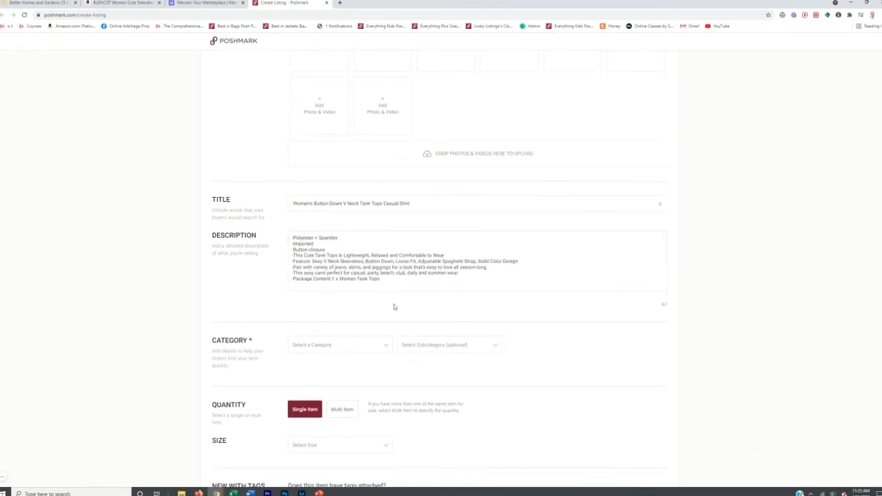
left_click(369, 212)
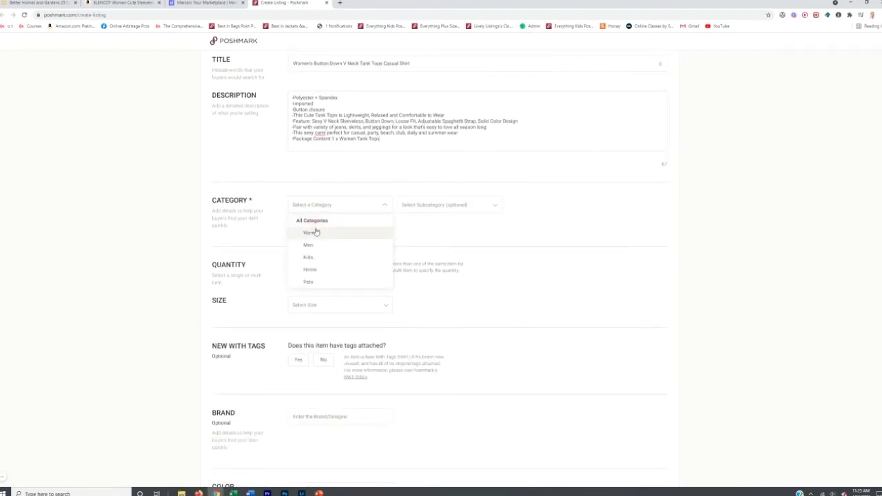
left_click(315, 232)
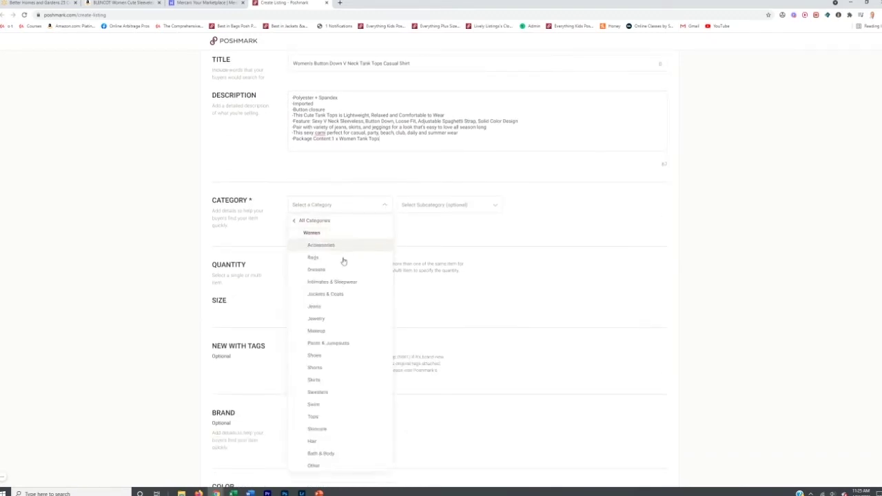
left_click(313, 416)
left_click(443, 222)
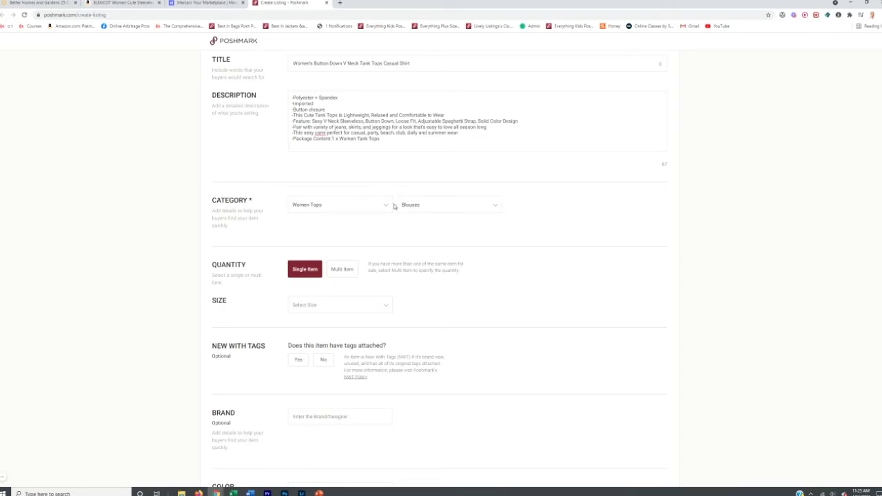
scroll(375, 201, "down", 3)
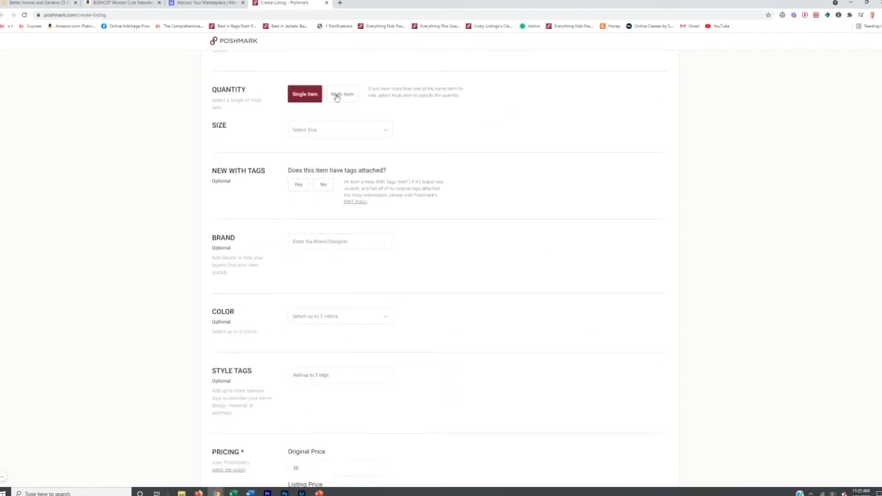
left_click(336, 95)
Examine the price and delivery of the Medium, Large, X-Large and Small sizes on the Amazon product page.
left_click(205, 3)
left_click(124, 2)
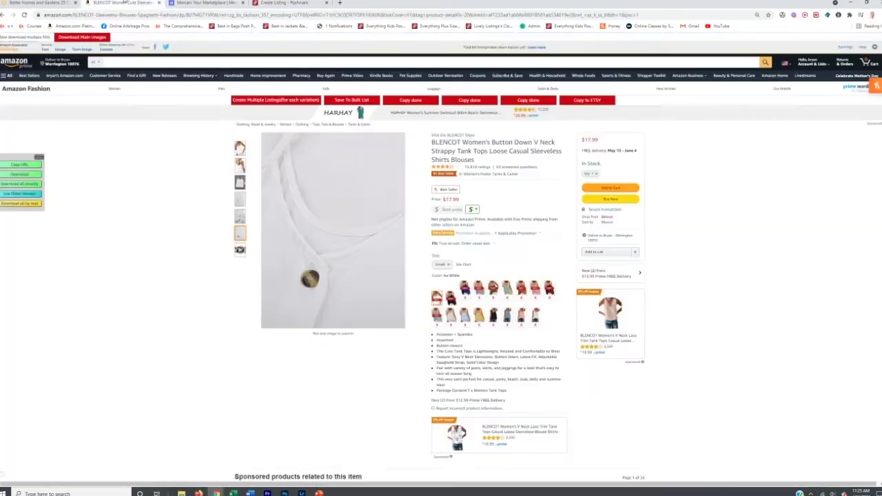
left_click(441, 265)
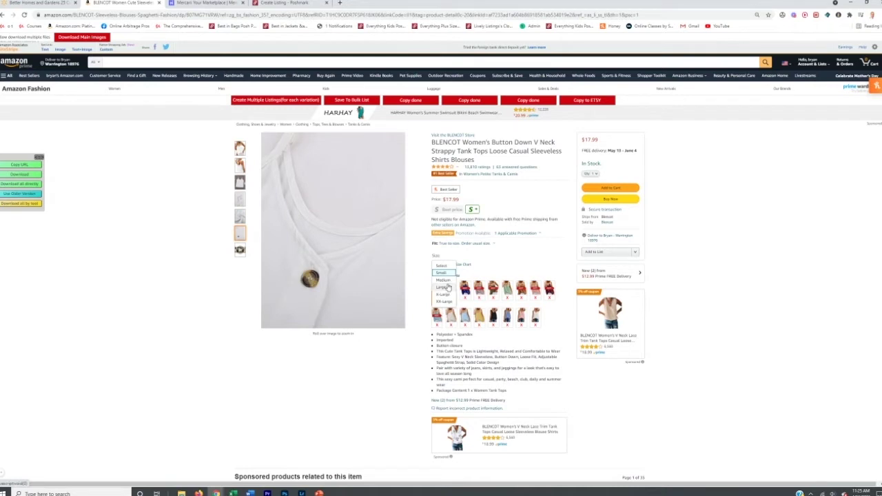
left_click(443, 280)
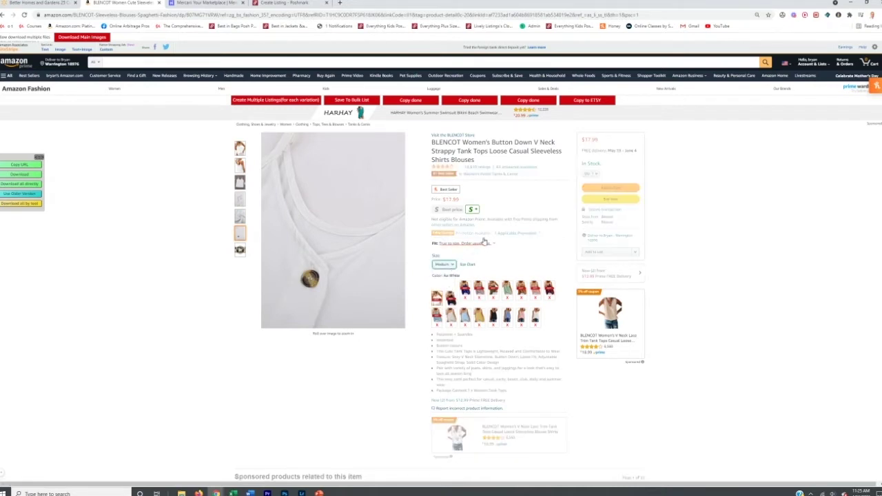
left_click(444, 263)
left_click(448, 283)
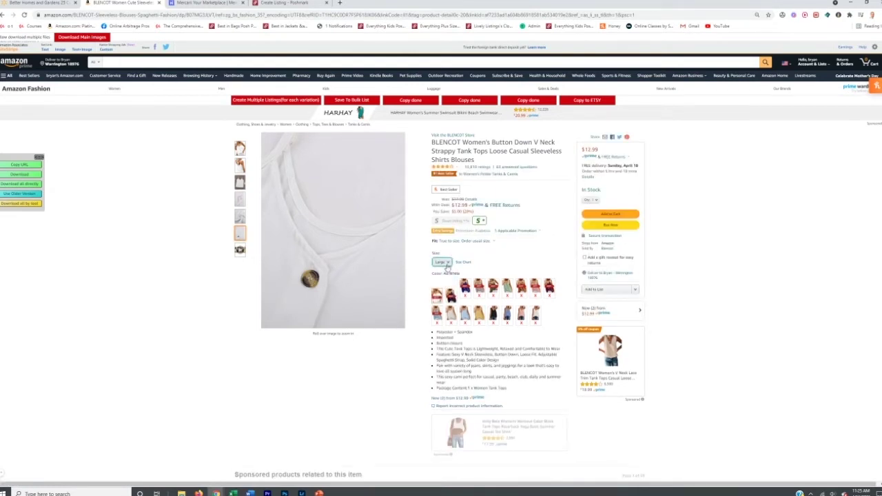
left_click(446, 265)
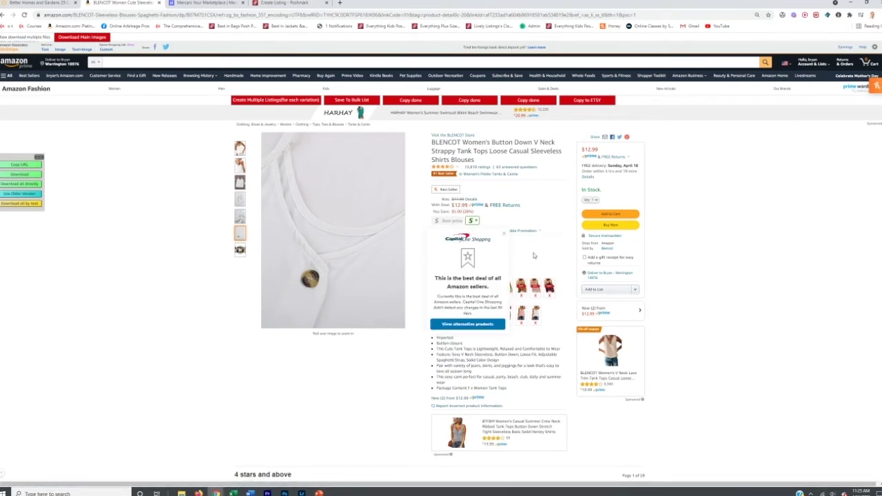
left_click(504, 234)
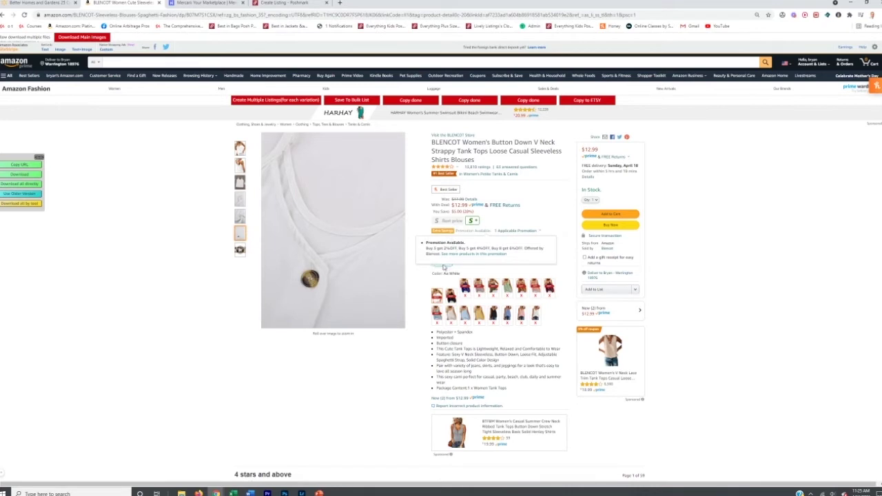
left_click(445, 263)
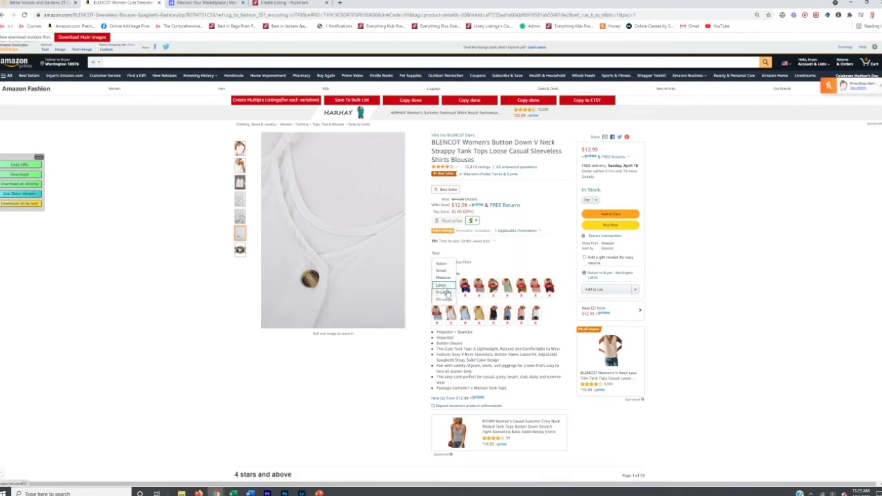
left_click(447, 287)
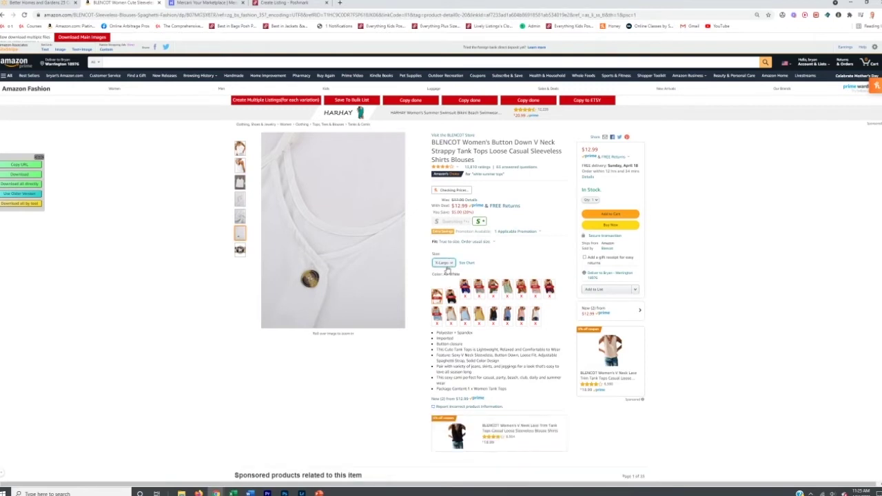
left_click(447, 262)
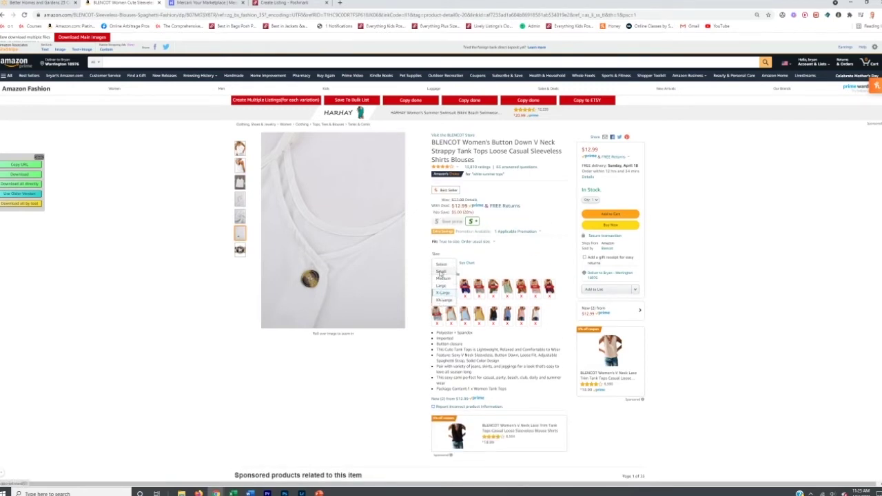
left_click(441, 271)
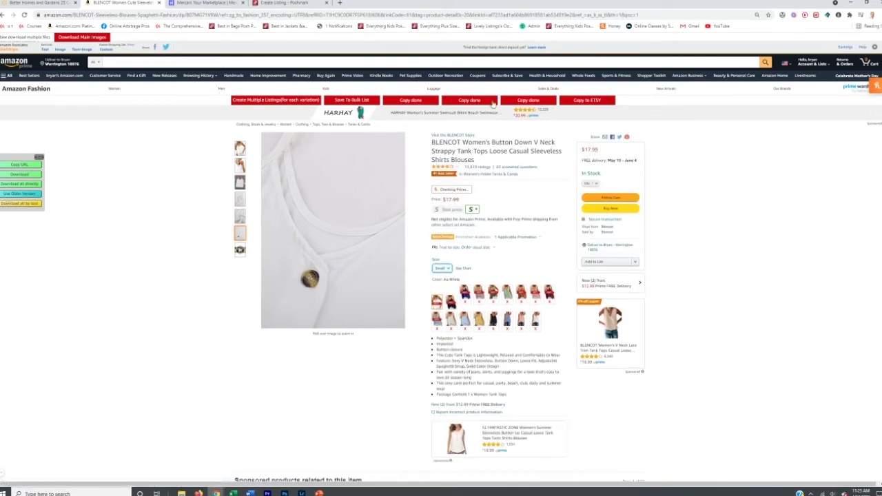
Add sizes S, M, L, XL and XXL to the Poshmark listing, with 4 available of each.
left_click(315, 5)
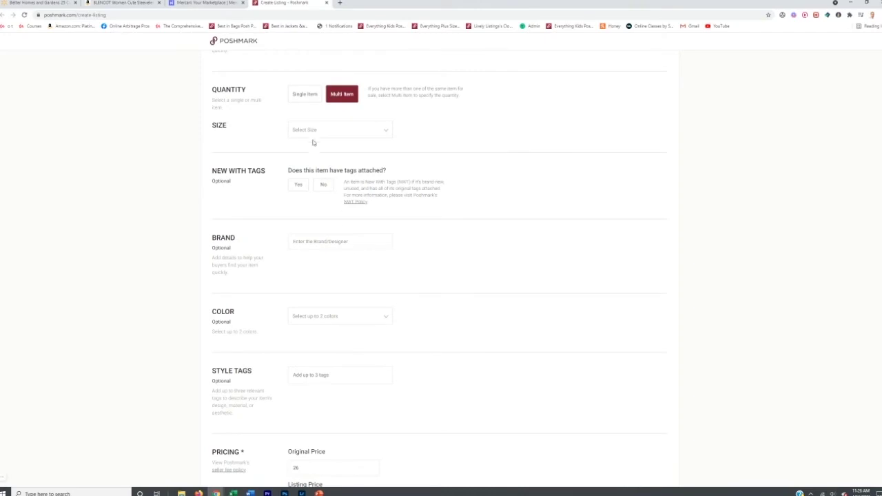
left_click(334, 131)
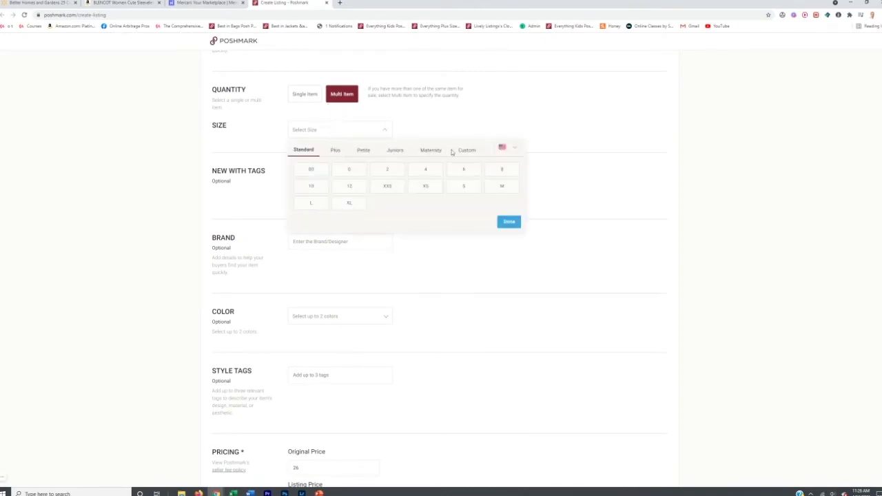
left_click(460, 188)
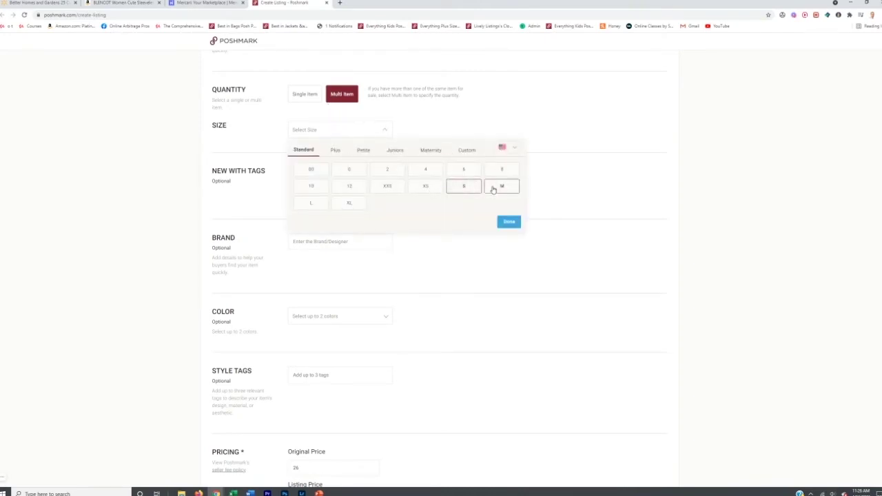
left_click(498, 187)
left_click(313, 203)
left_click(350, 204)
left_click(335, 150)
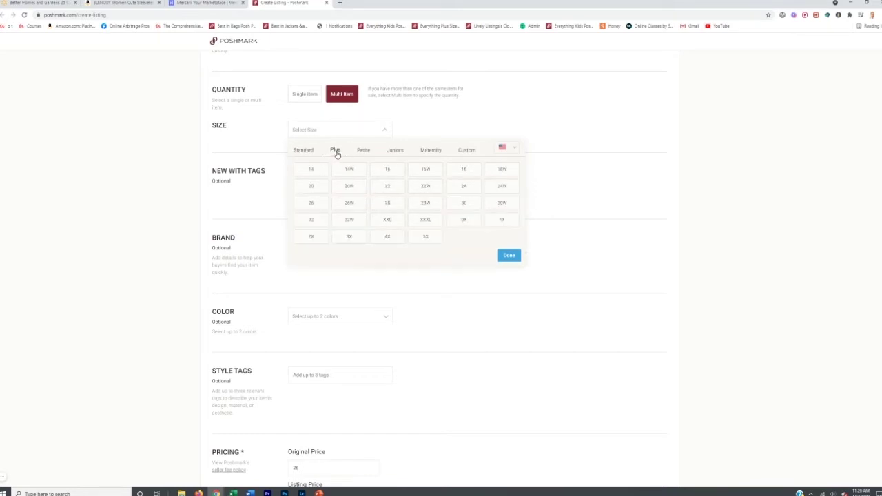
left_click(388, 222)
left_click(509, 255)
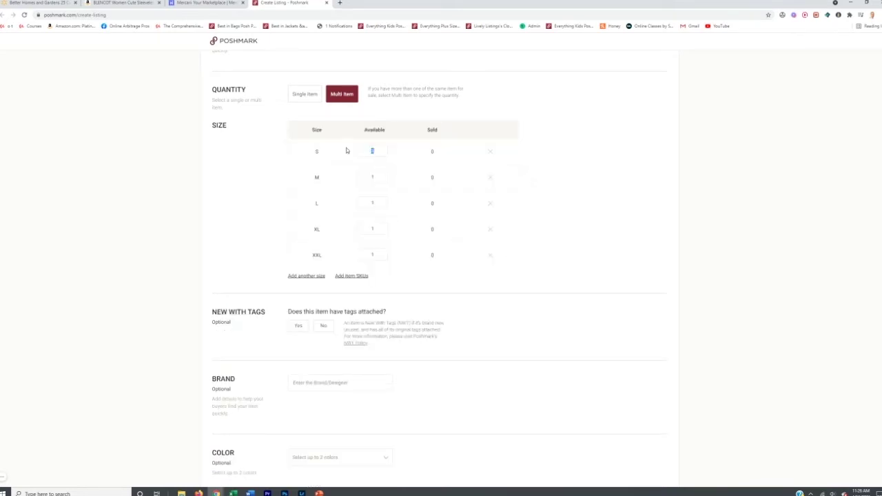
double_click(378, 177)
type("44")
Mark the item as having tags attached and add it to the Boutique.
left_click(299, 327)
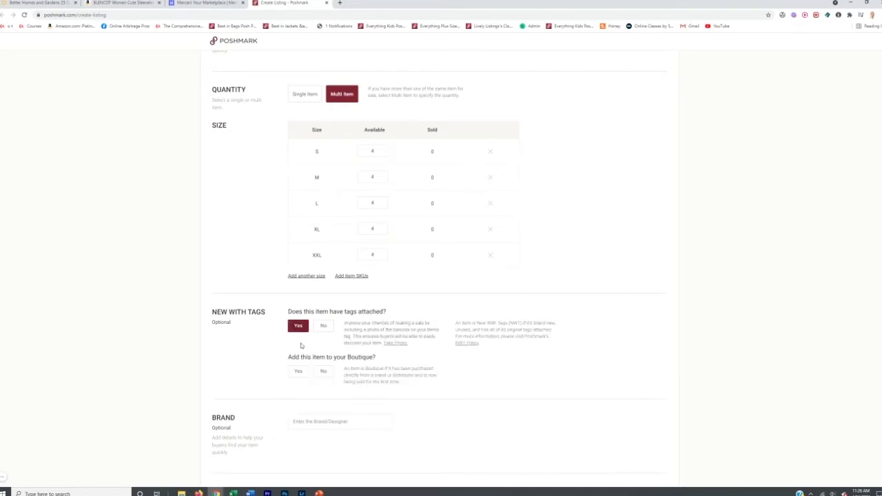
left_click(299, 373)
scroll(374, 255, "down", 4)
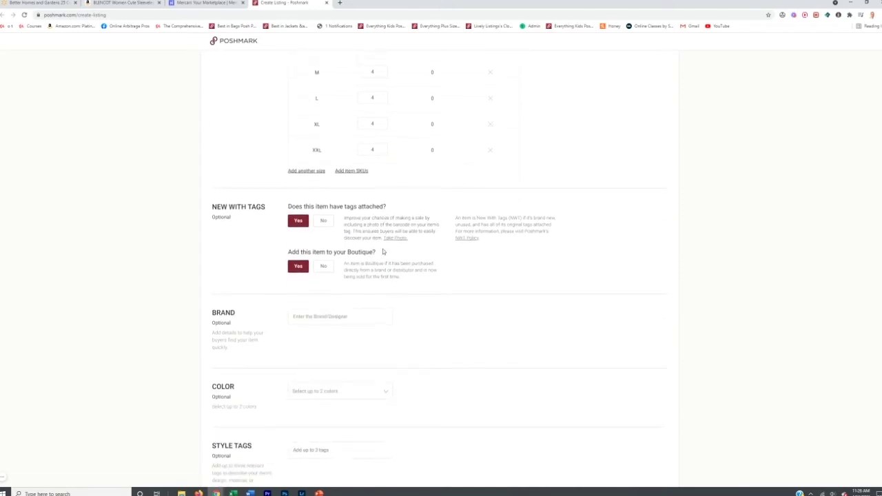
scroll(362, 121, "up", 2)
scroll(323, 301, "down", 2)
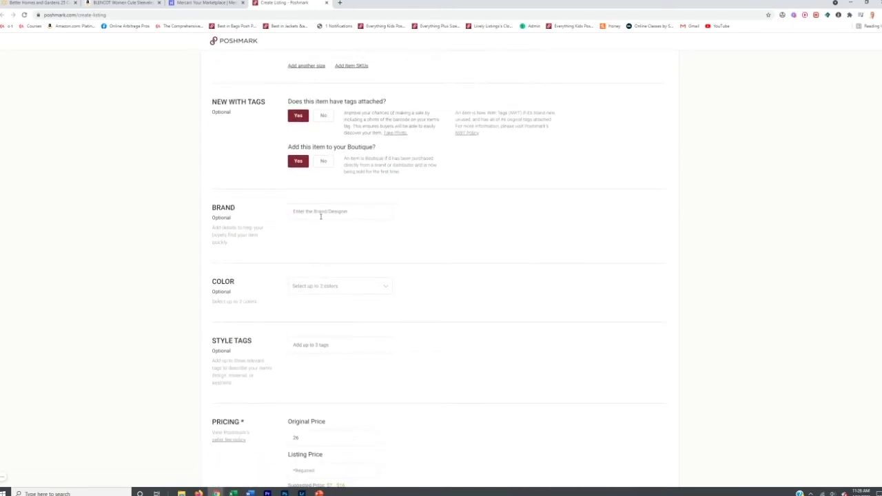
Check the top's colour on the Amazon product page and set the Poshmark listing's color to White.
left_click(131, 3)
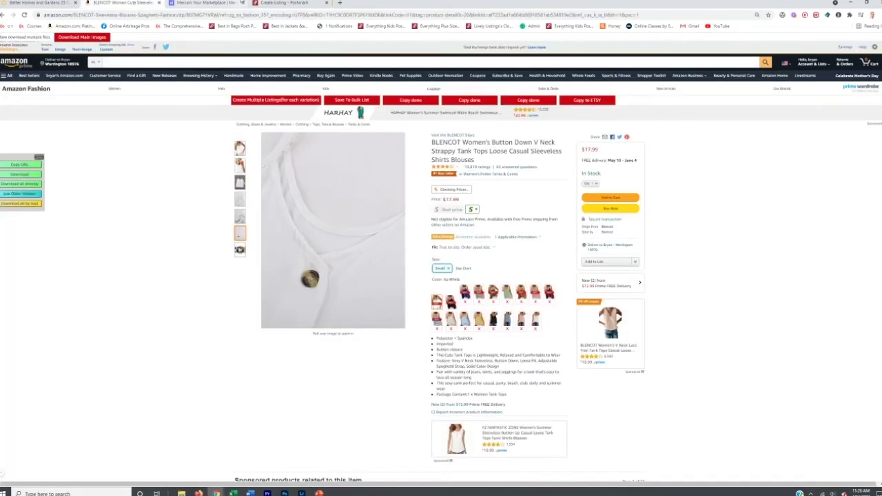
left_click(302, 3)
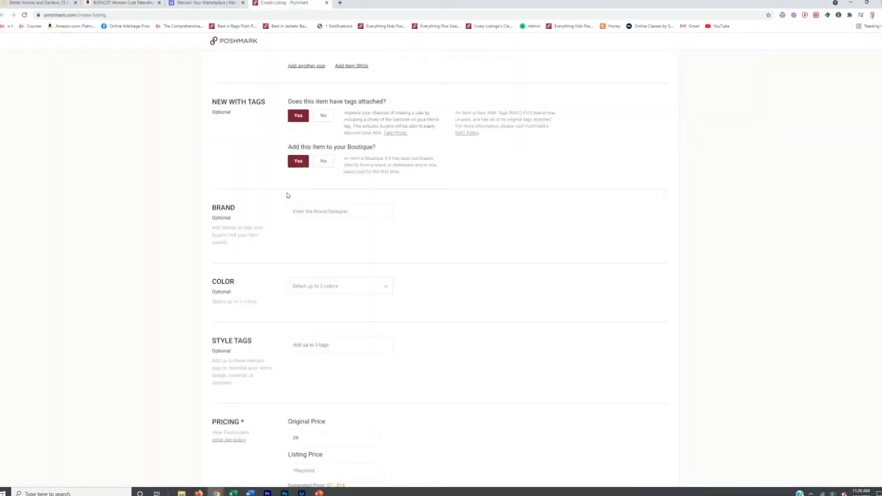
left_click(321, 286)
left_click(318, 239)
left_click(447, 246)
Add the style tags blouse, top and shirt to the listing.
scroll(446, 246, "down", 2)
left_click(366, 207)
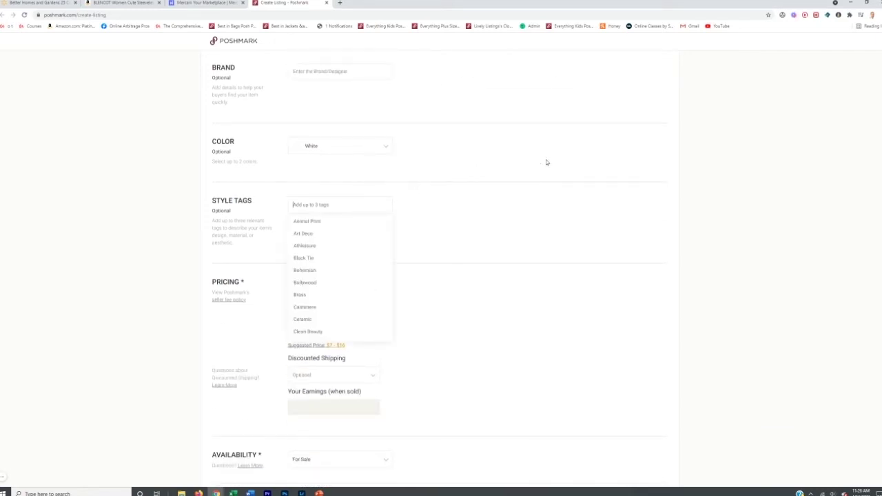
type("blouse")
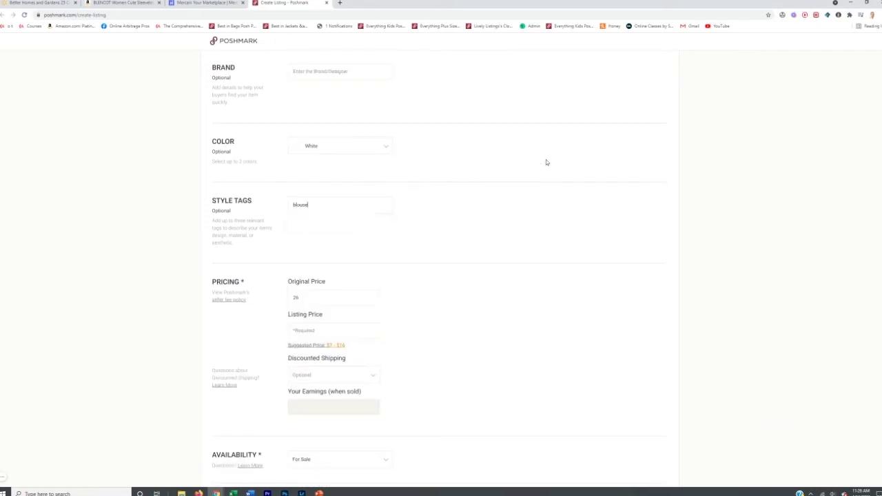
key("Return")
type("tops")
key("Return")
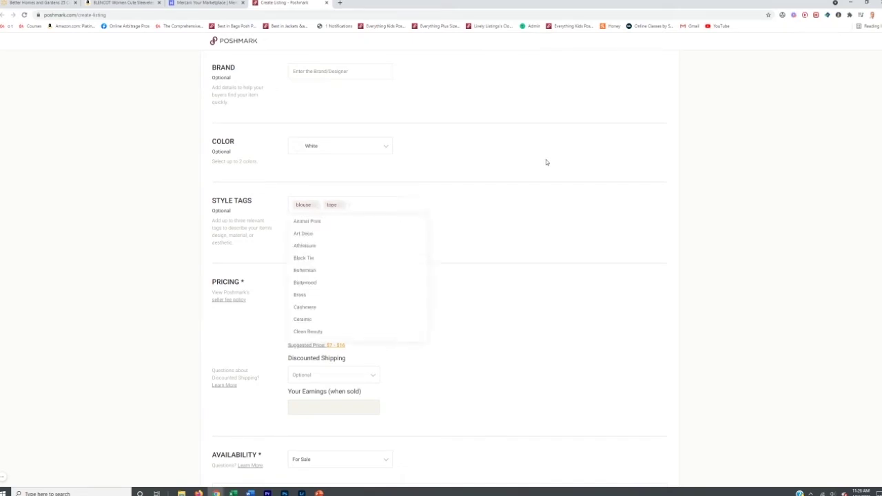
type("shirt")
key("Return")
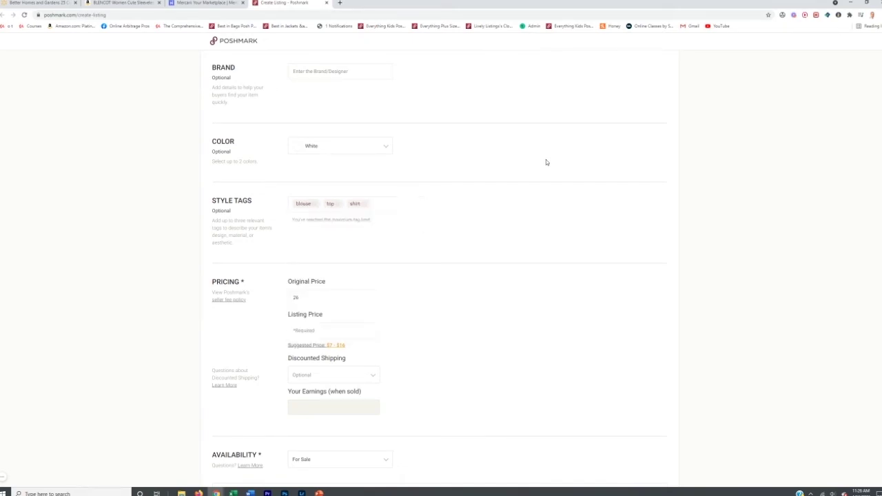
Set the listing's original price to 45.
left_click_drag(322, 295, 288, 297)
left_click_drag(298, 297, 280, 297)
type("45")
left_click(291, 332)
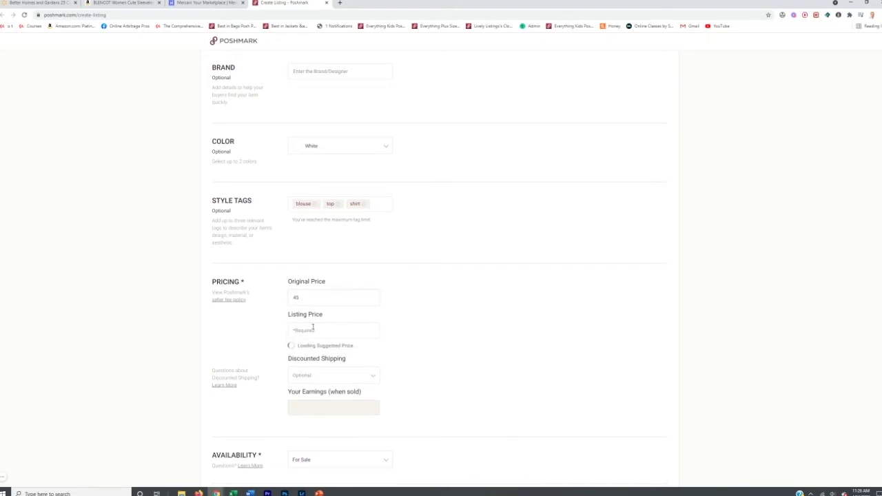
Replace the original price with 0.
left_click_drag(312, 303, 236, 300)
type("9")
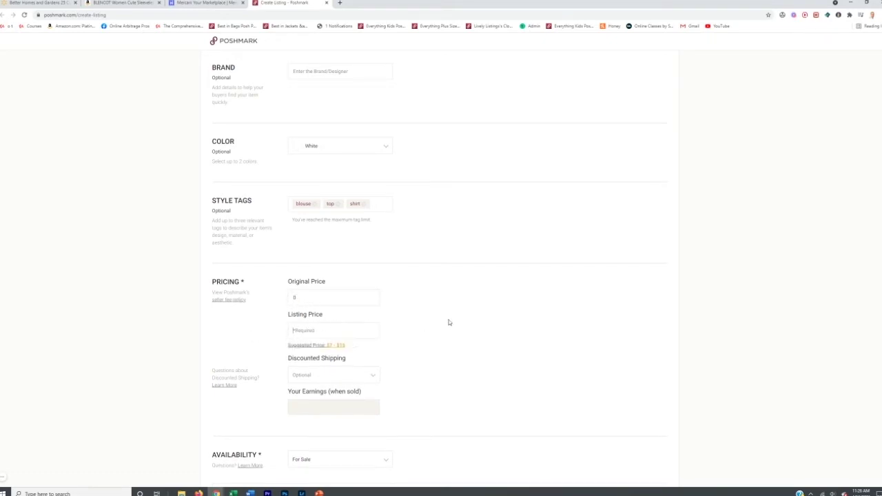
Check the top's purchase price on the Amazon product page and return to the Poshmark listing.
left_click(136, 3)
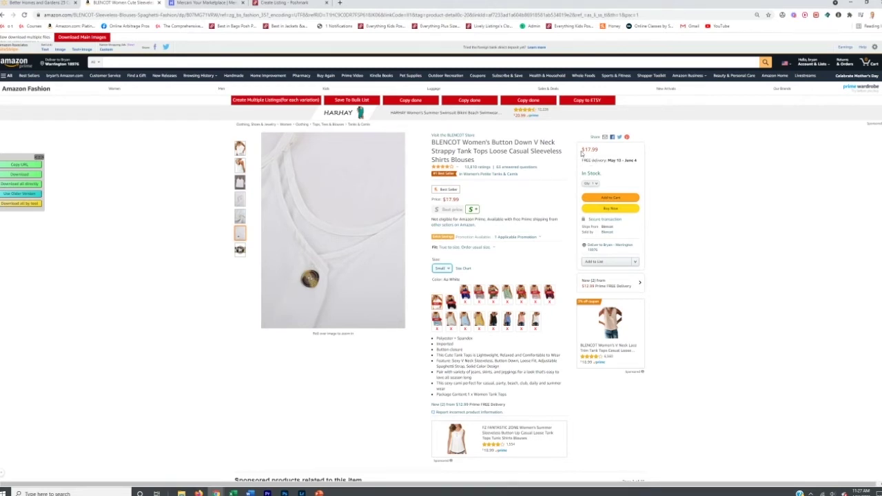
left_click_drag(583, 149, 645, 150)
left_click(679, 153)
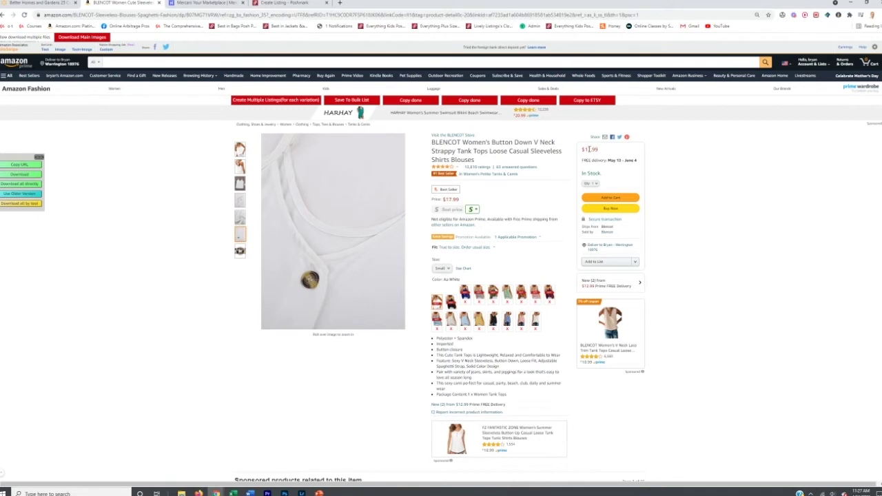
double_click(590, 149)
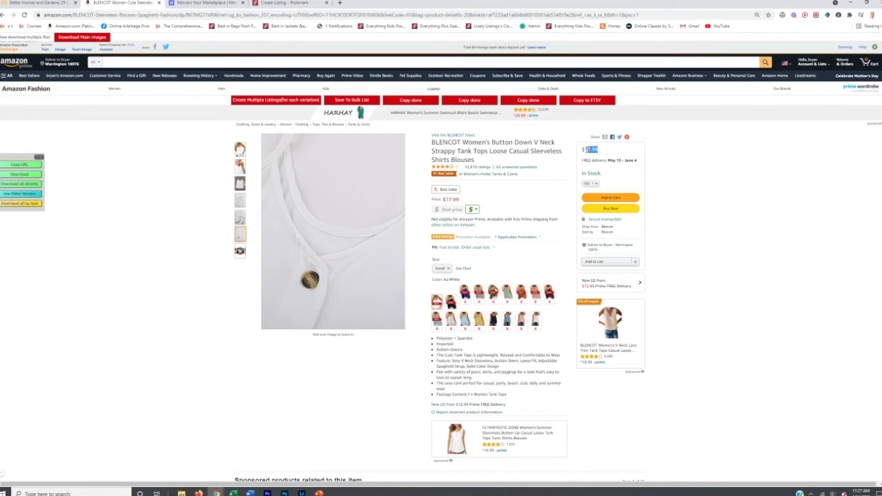
left_click(657, 159)
left_click(295, 2)
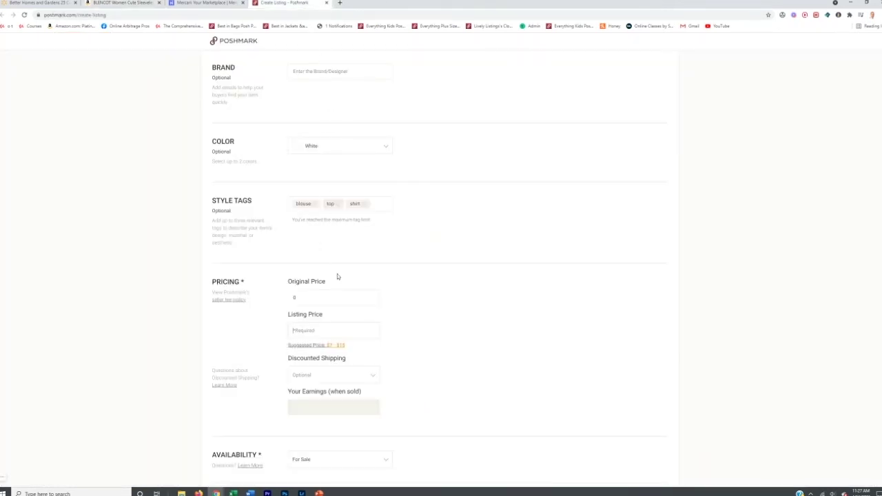
Try a listing price of 25 with No Discount on shipping, and raise the price to 29.
scroll(331, 314, "down", 1)
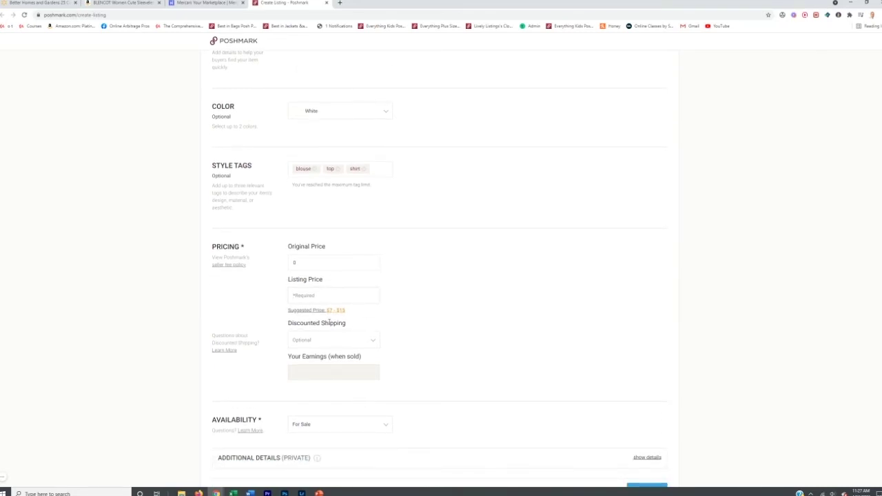
left_click(333, 296)
type("25")
left_click(329, 339)
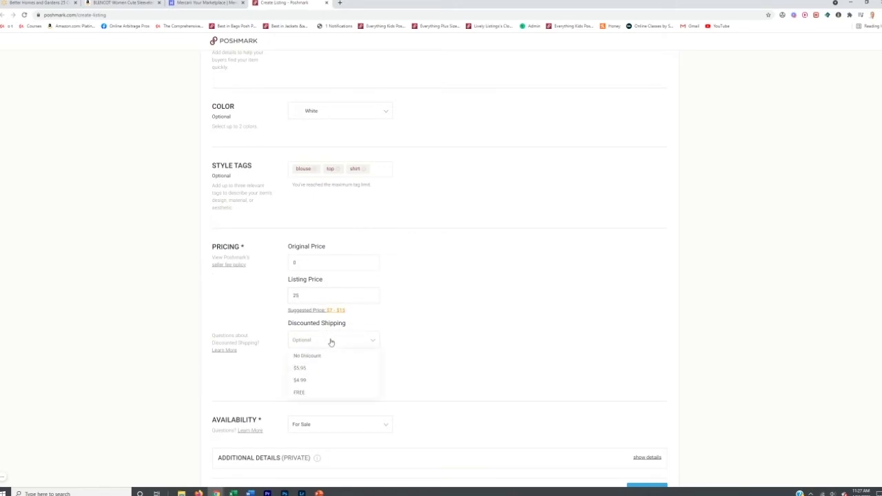
left_click(324, 352)
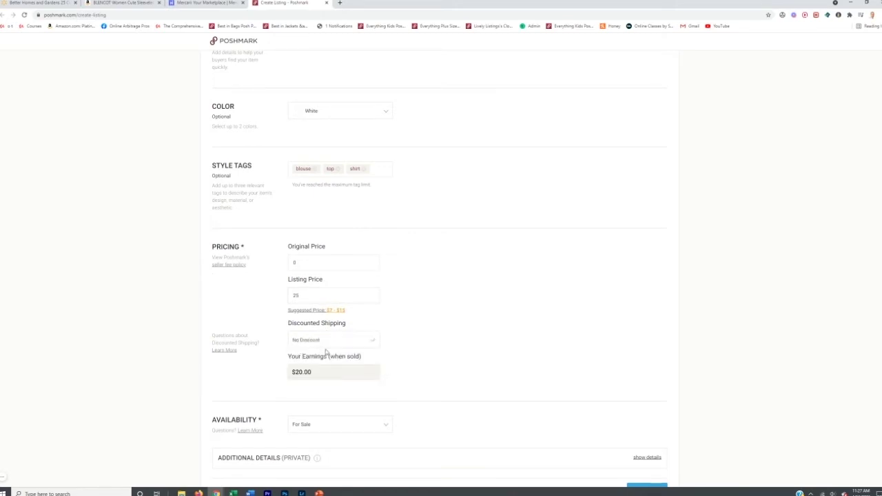
double_click(340, 295)
type("29")
Set the listing price to 39.
double_click(306, 292)
key("BackSpace")
type("39")
Review the completed listing from photos to pricing, and publish it without connecting any social network.
scroll(408, 313, "down", 1)
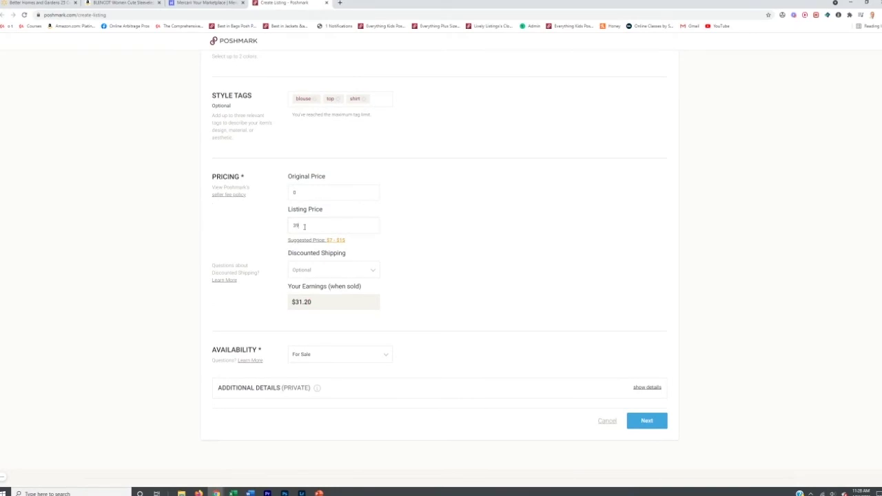
scroll(309, 229, "up", 20)
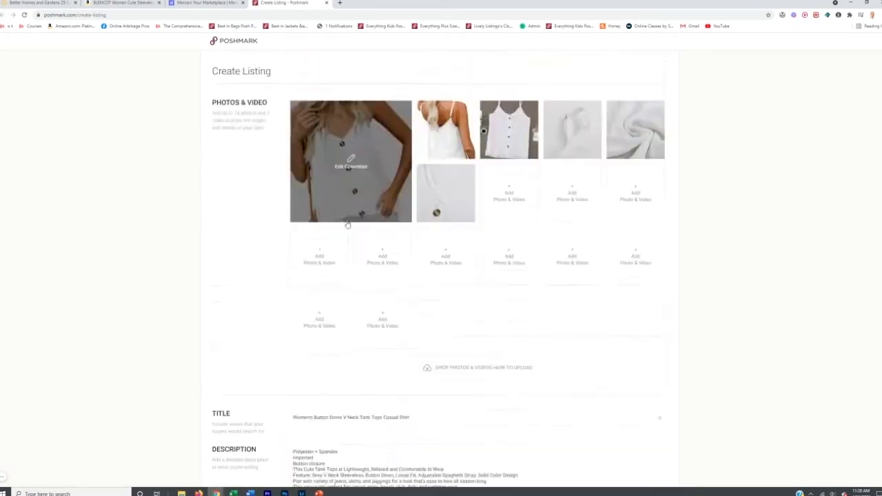
scroll(723, 290, "down", 15)
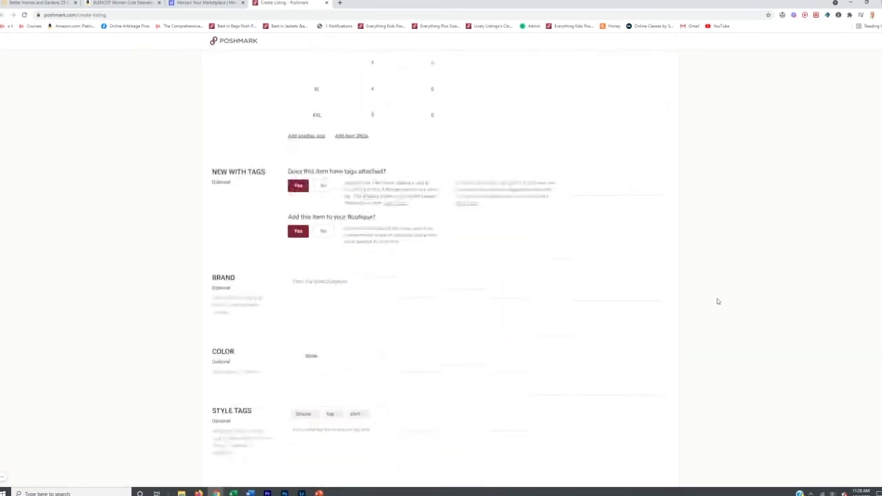
scroll(427, 260, "down", 2)
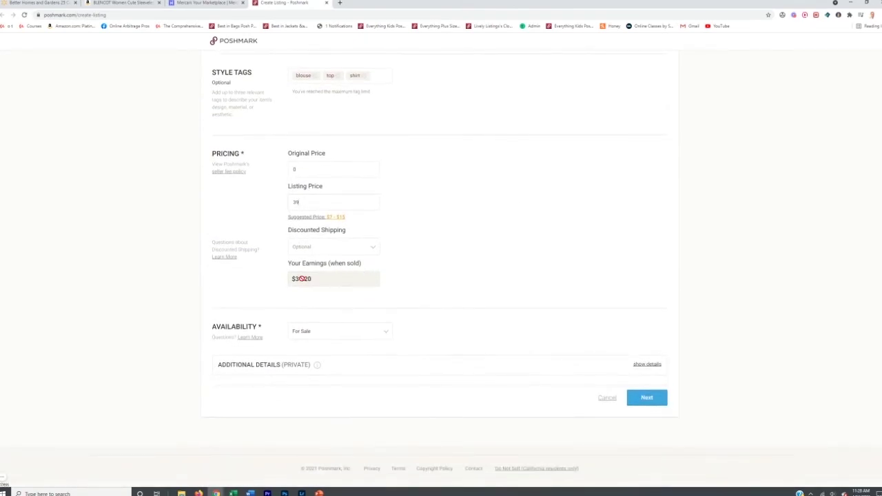
left_click(641, 399)
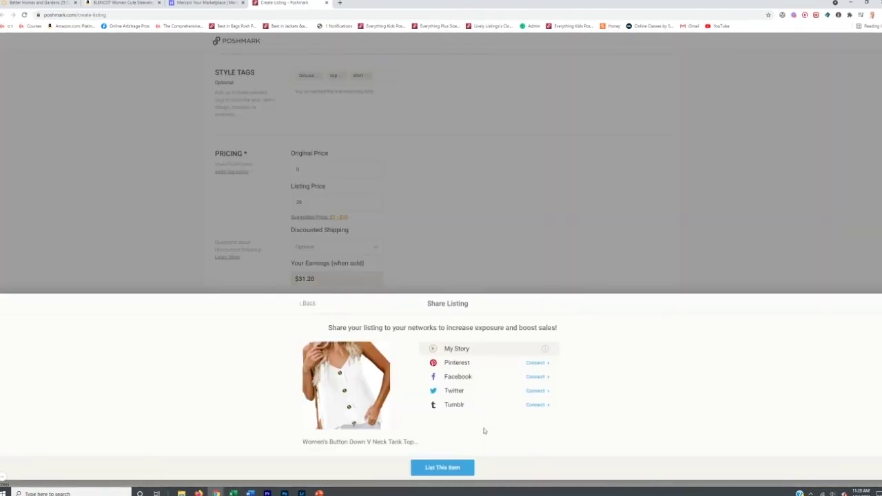
left_click(442, 468)
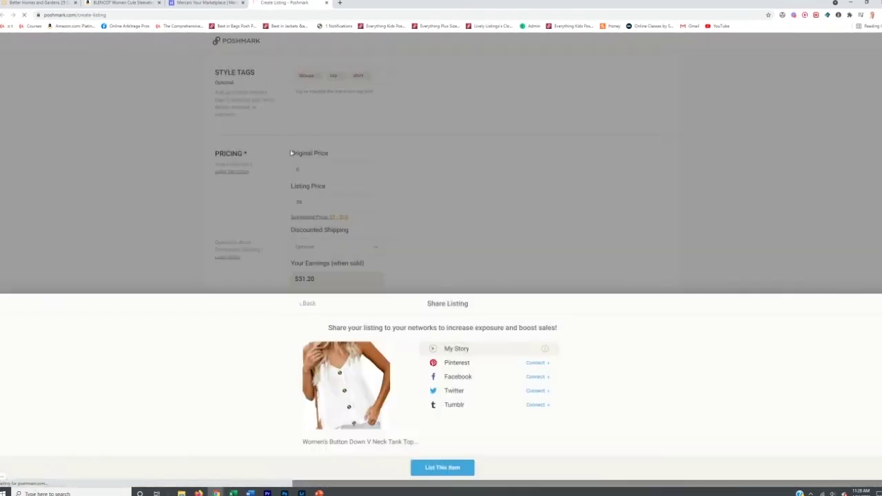